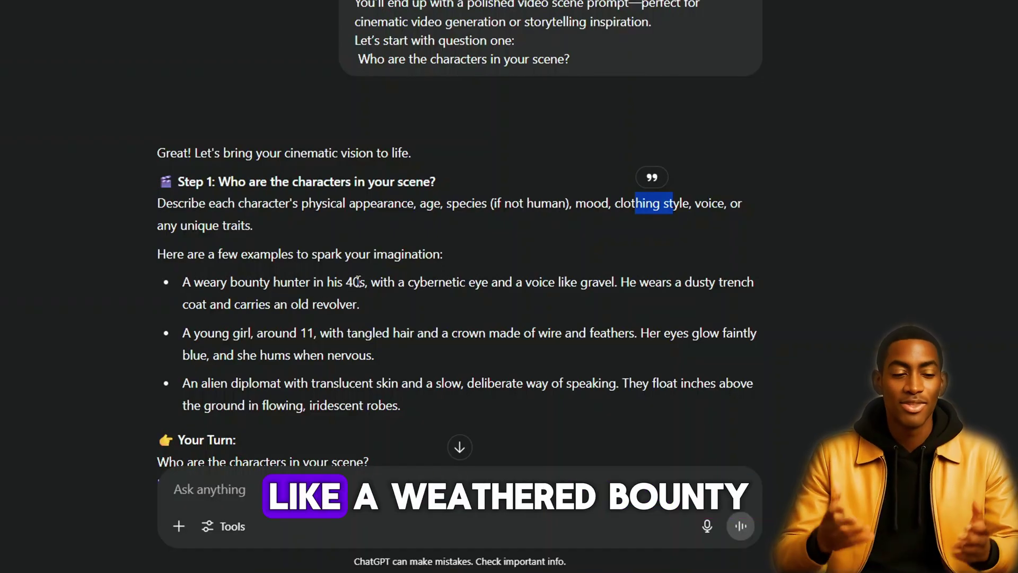
# Submit the reply "TWO CHARACTERS . a man of 40 years and a woman of 30 years, talking to each other in a shinning amor. dialogue inclusive."
pyautogui.moveTo(337, 287); pyautogui.dragTo(352, 286)
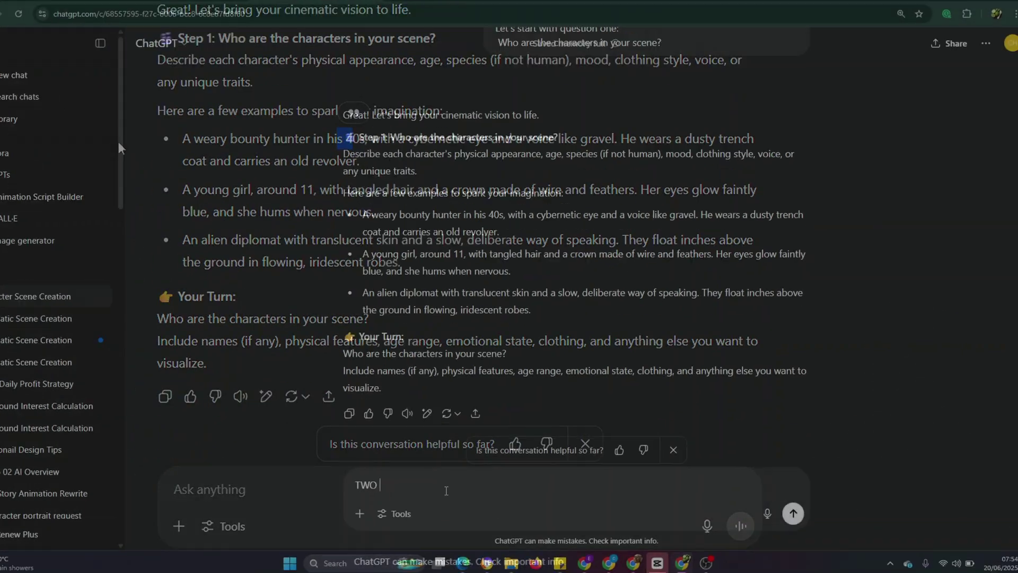
pyautogui.write('CHAR')
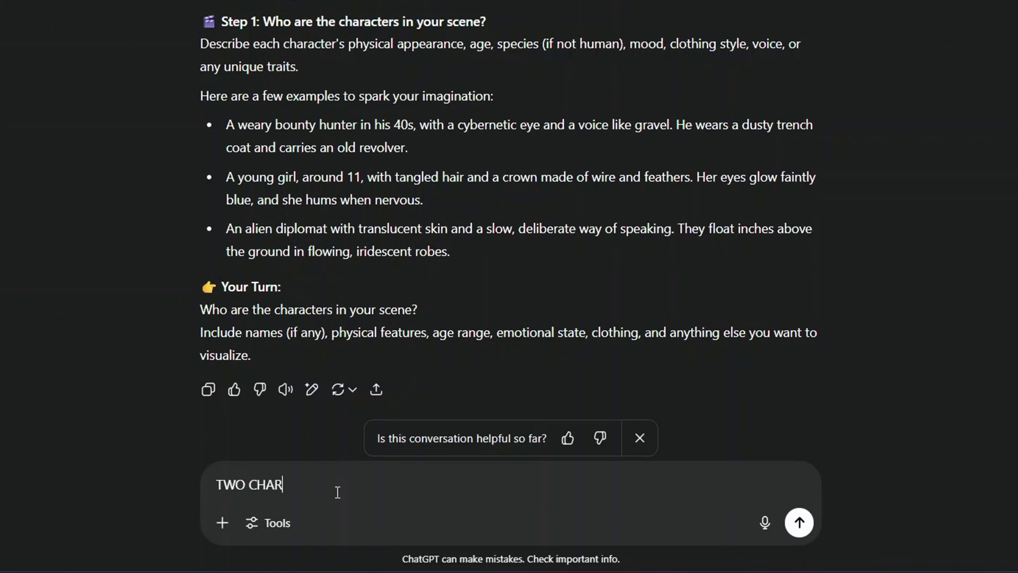
pyautogui.write('ACTERS . a man of 40 years and a woman of')
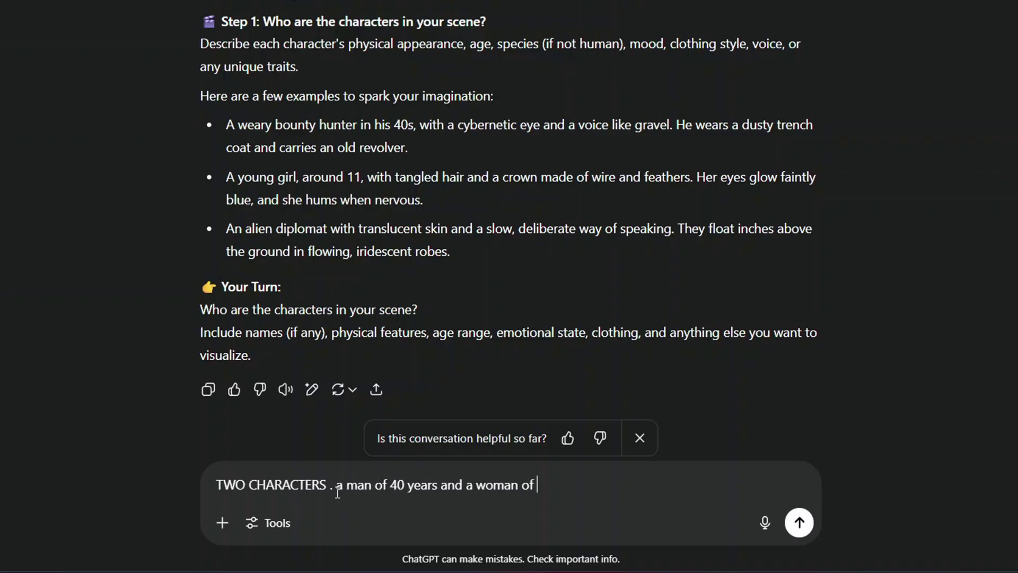
pyautogui.write(' 30 years, talking to each other in a shinning amor. dialogue')
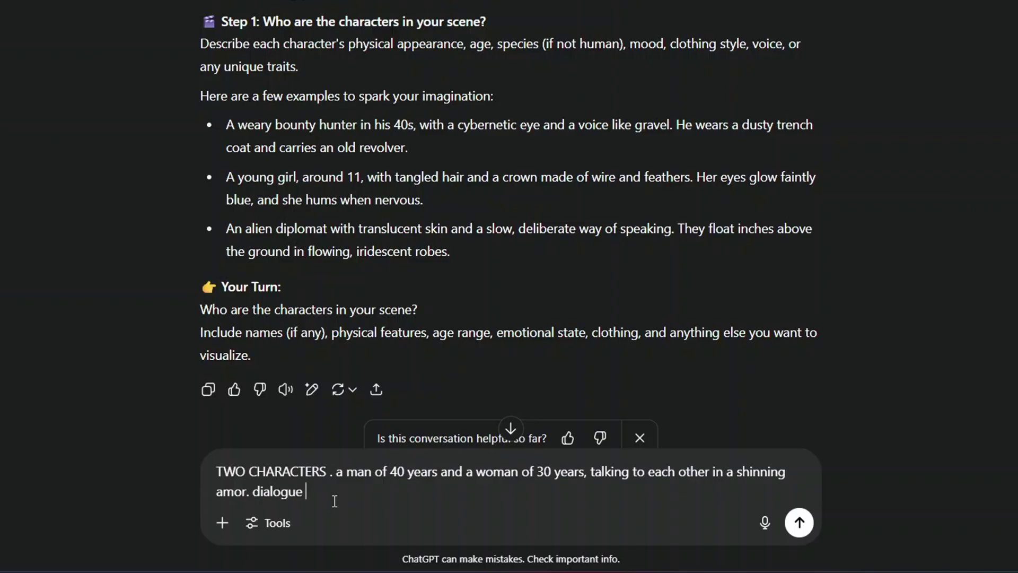
pyautogui.write('.')
pyautogui.press('Return')
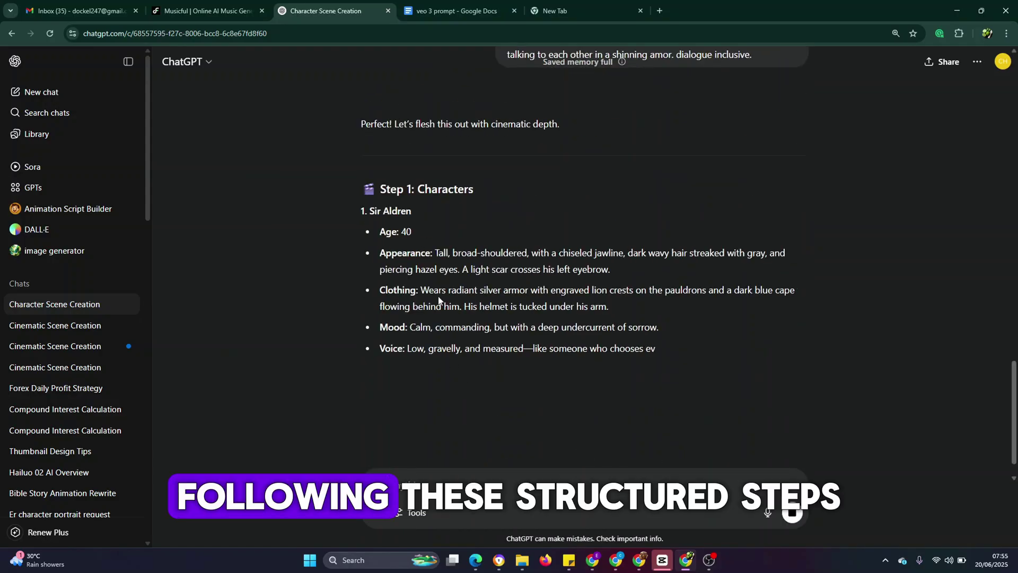
# Read through the generated scene breakdown, from the characters, setting, camera direction, sound and dialogue to the final cinematic output
pyautogui.scroll(-2, 358, 343)
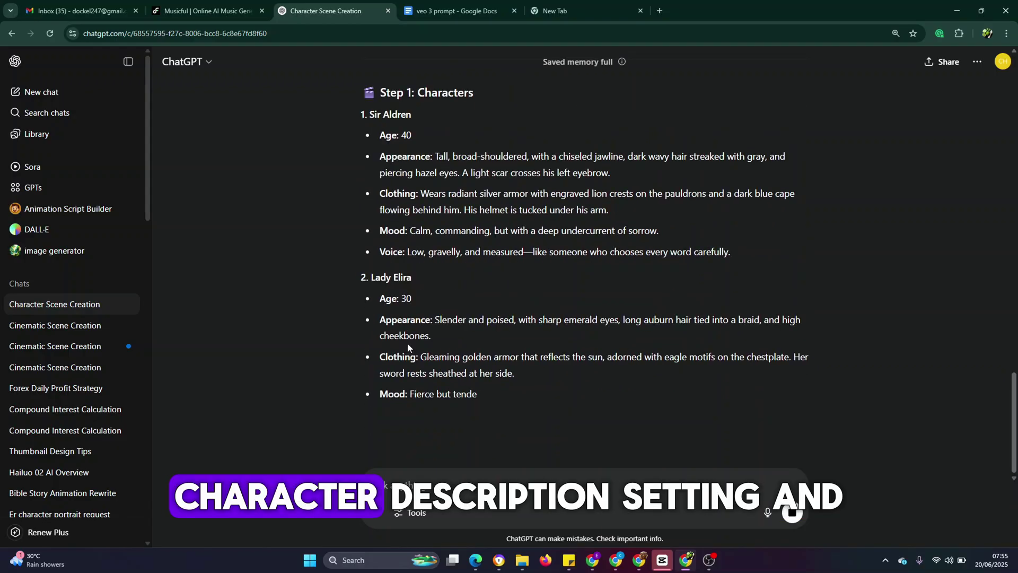
pyautogui.scroll(-2, 408, 342)
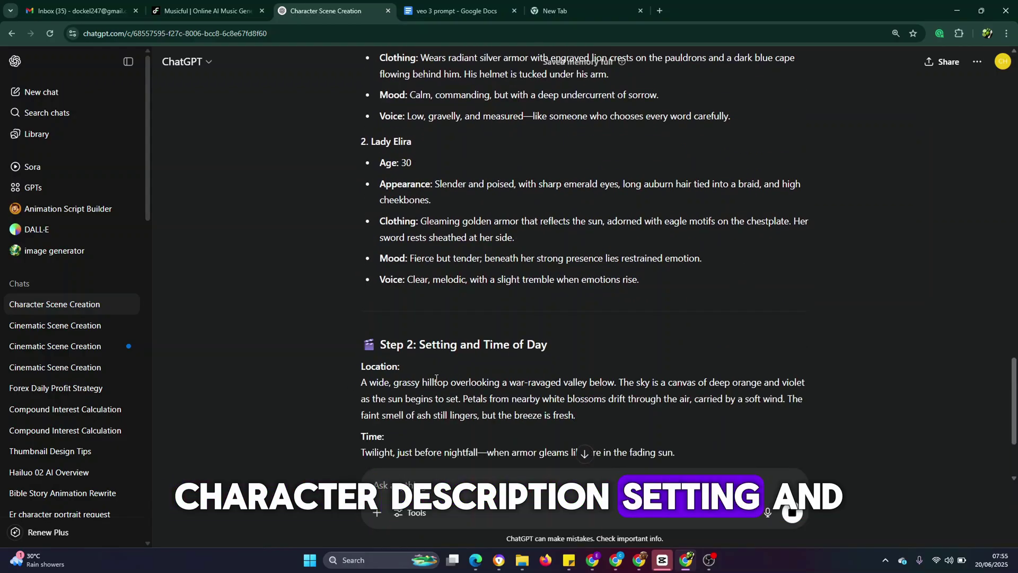
pyautogui.scroll(-3, 437, 342)
pyautogui.scroll(-1, 437, 342)
pyautogui.scroll(-3, 479, 342)
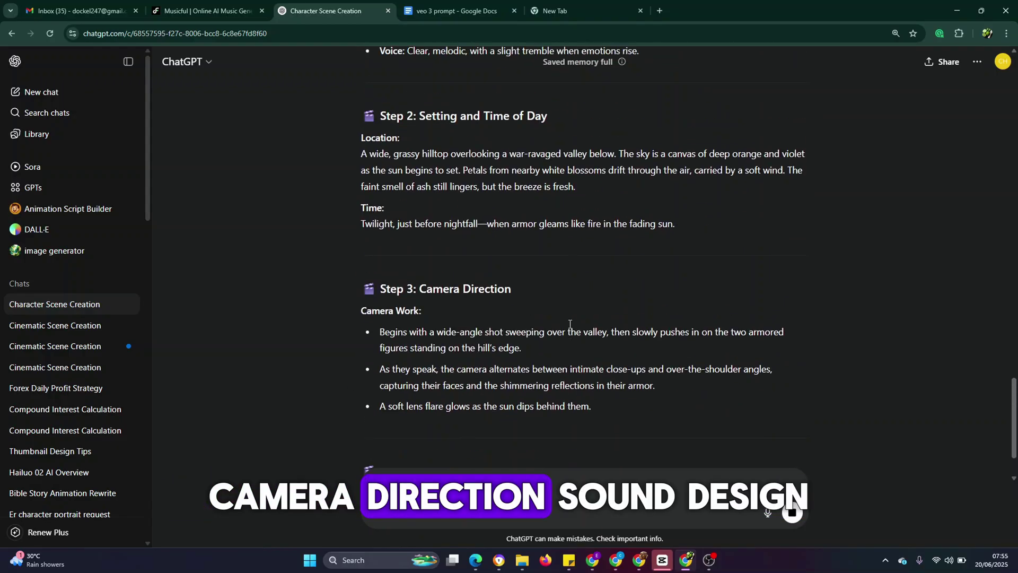
pyautogui.scroll(-3, 439, 387)
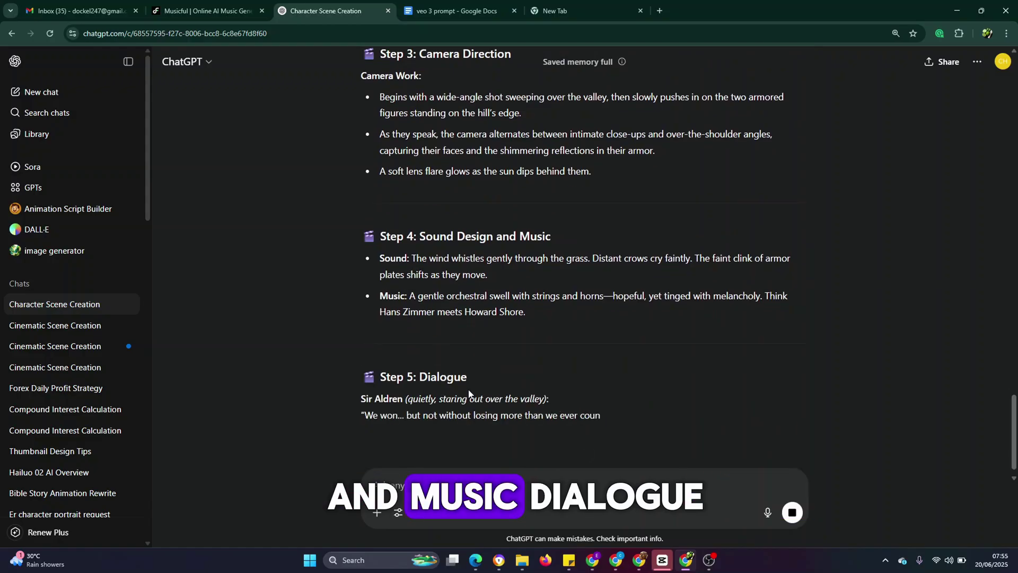
pyautogui.scroll(-1, 414, 395)
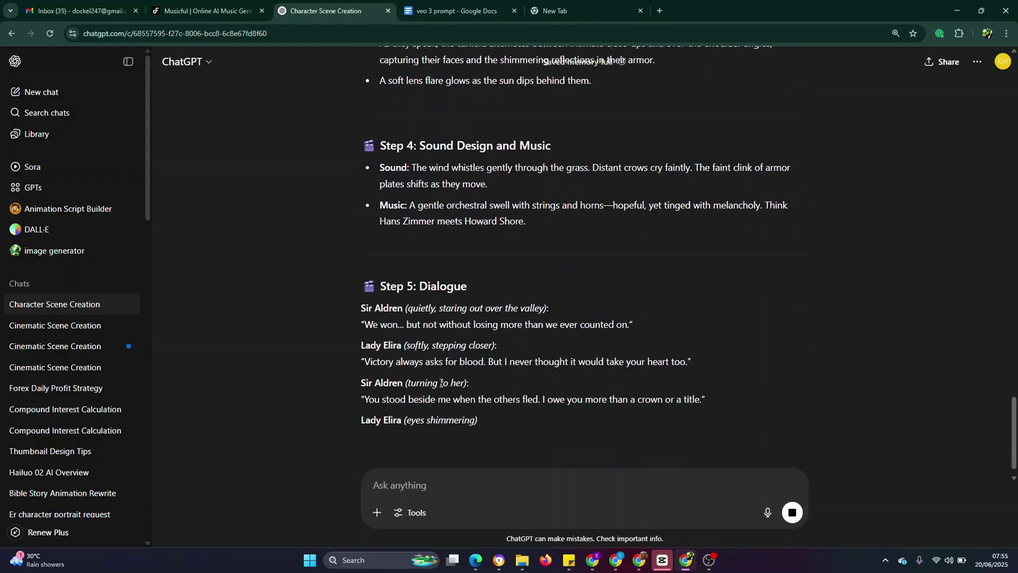
pyautogui.scroll(-1, 440, 383)
pyautogui.scroll(-3, 409, 305)
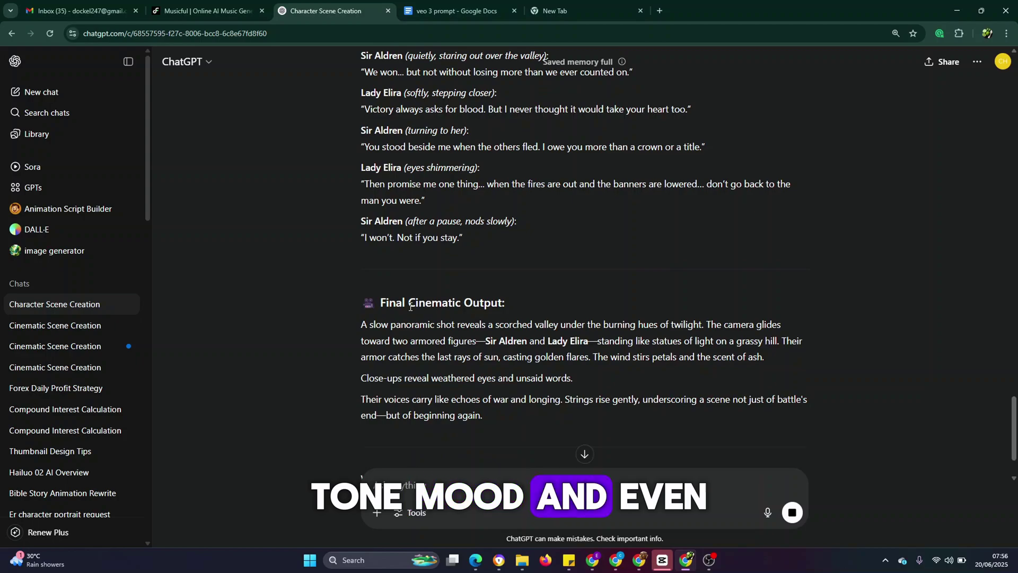
pyautogui.scroll(-2, 408, 297)
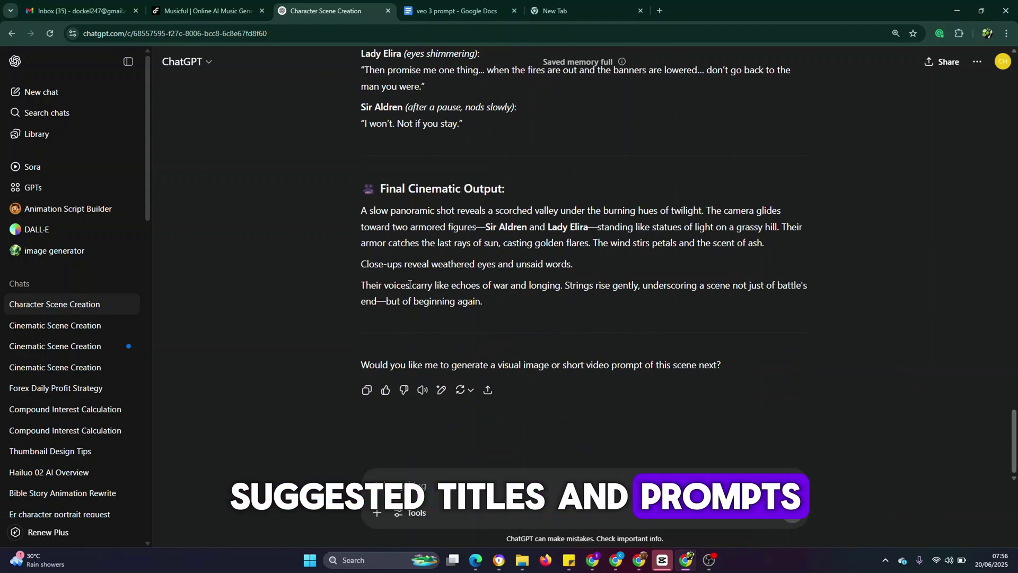
# Send the follow-up request "generate the prompt for this" to get a video prompt of the scene
pyautogui.write('genera')
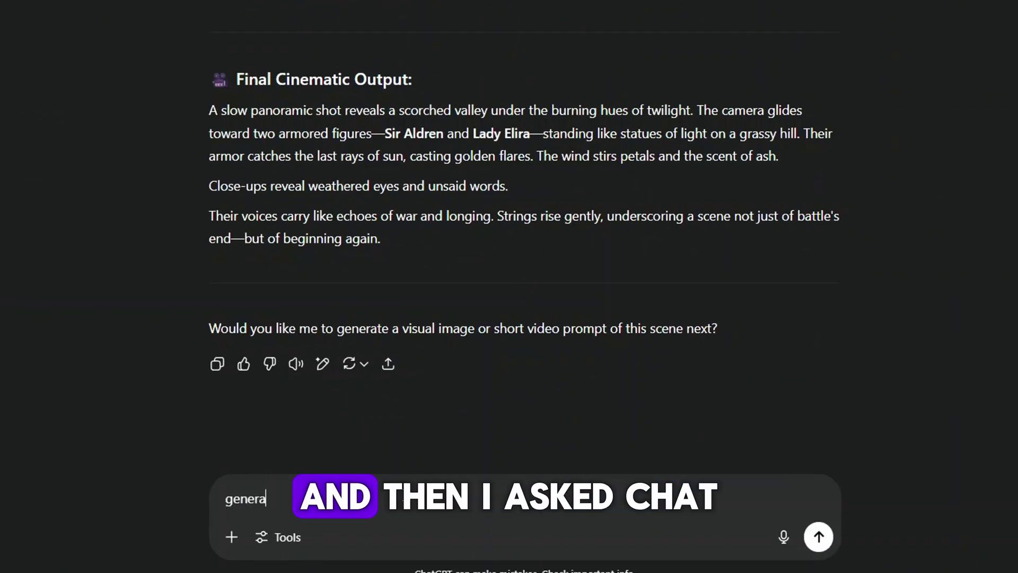
pyautogui.write('te the prompt for')
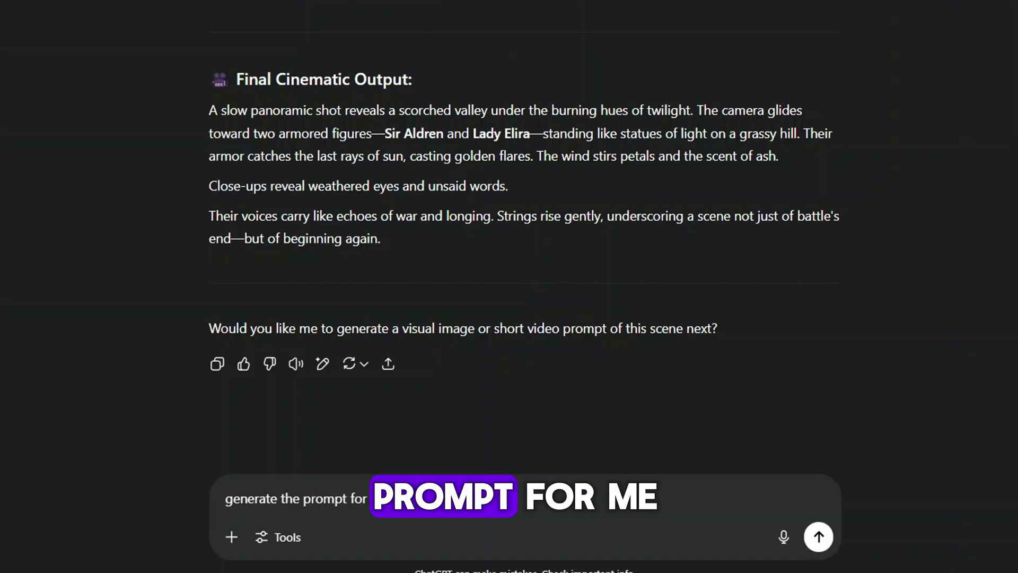
pyautogui.write(' this')
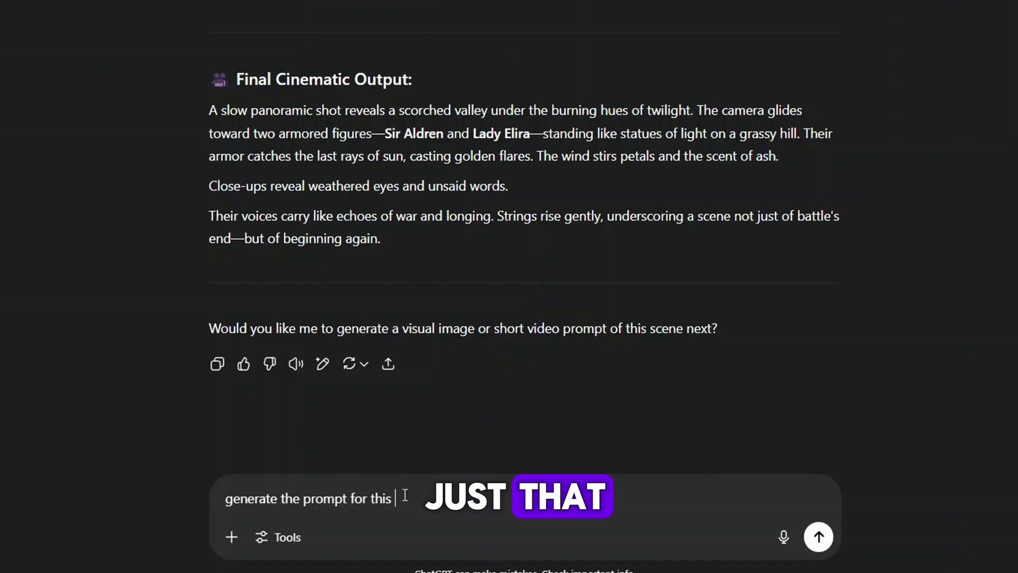
pyautogui.press('Return')
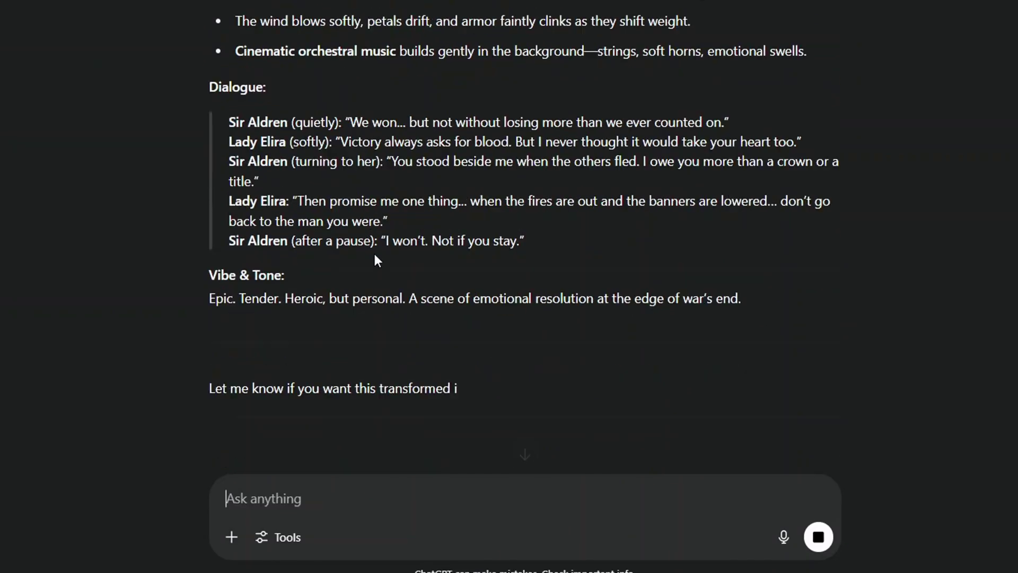
# Copy the whole generated video prompt, from its opening scene description through the Vibe & Tone section
pyautogui.scroll(10, 219, 170)
pyautogui.scroll(-10, 265, 212)
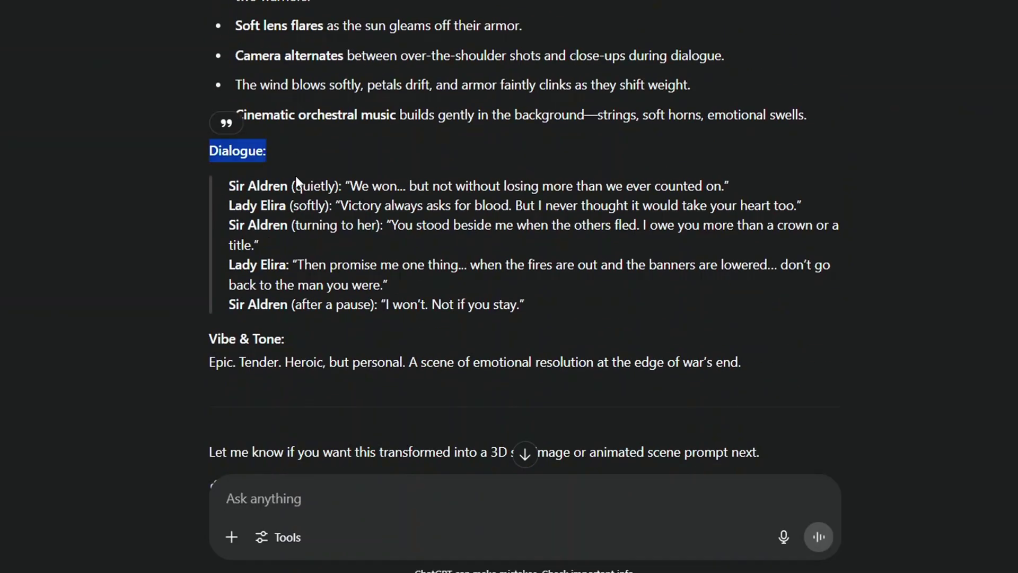
pyautogui.rightClick(492, 222)
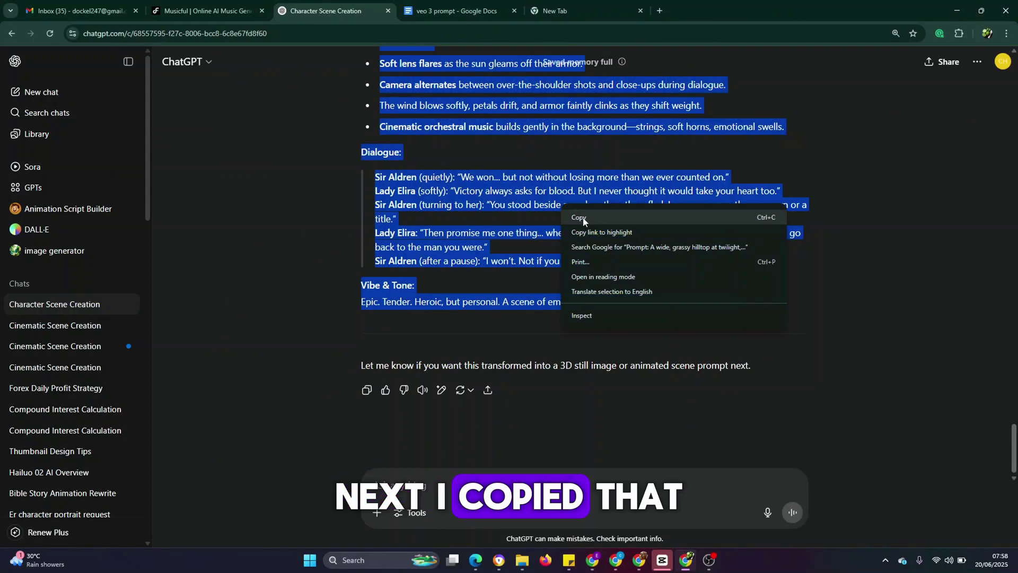
pyautogui.click(583, 219)
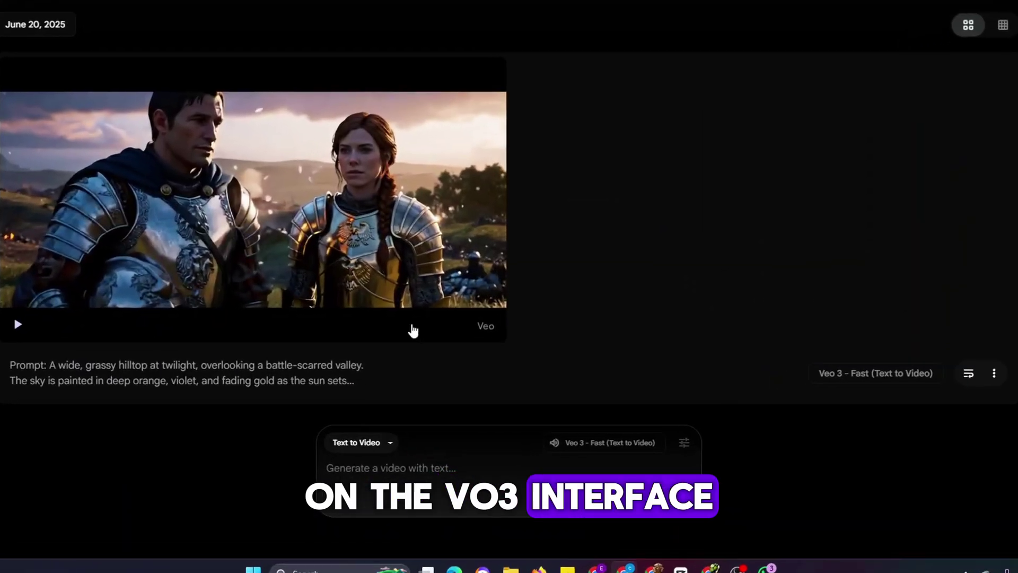
# In Google Flow, set the generation mode to Text to Video and the model to Veo 3 - Fast (Text to Video)
pyautogui.click(376, 442)
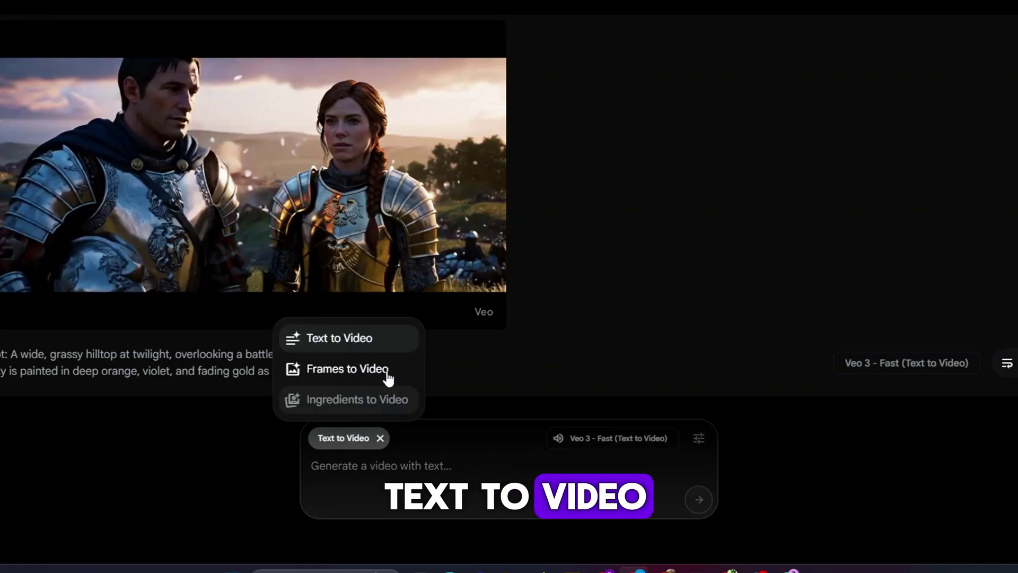
pyautogui.click(342, 338)
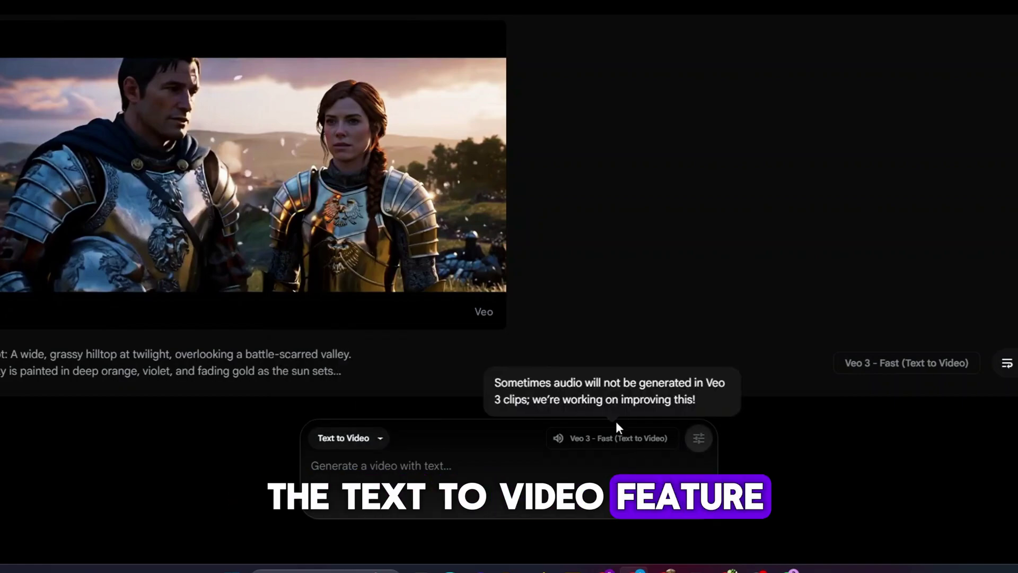
pyautogui.click(699, 439)
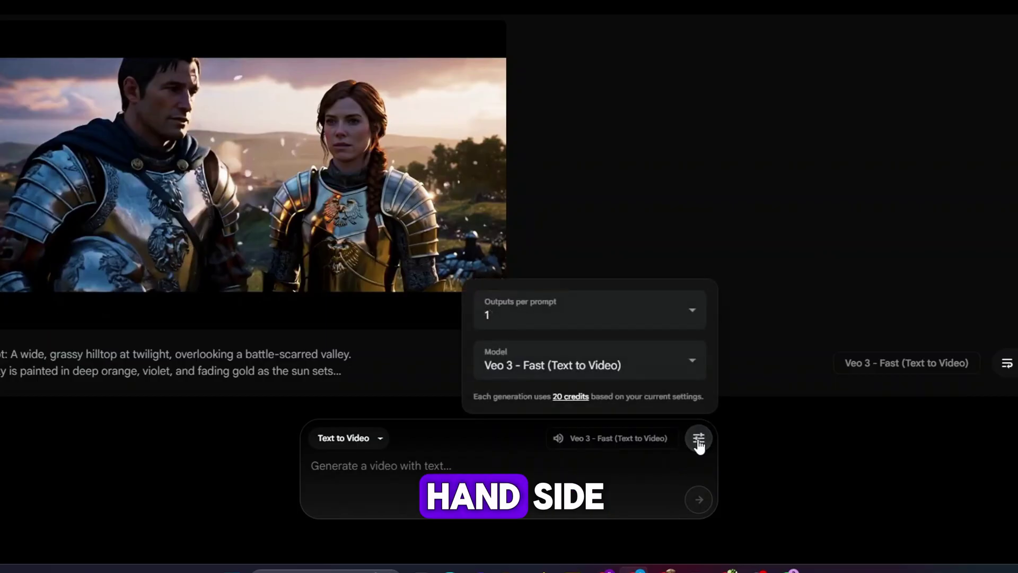
pyautogui.click(582, 365)
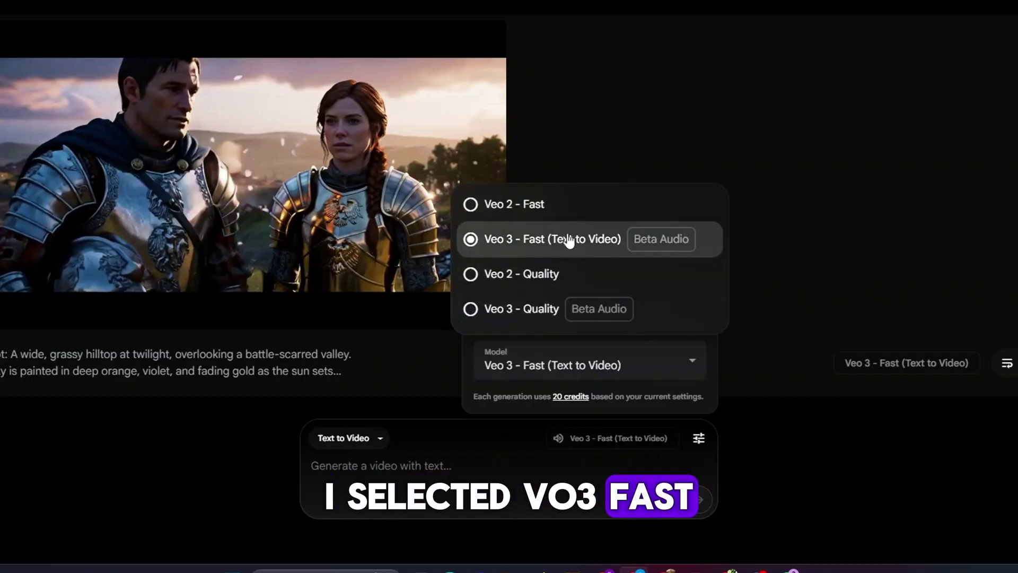
pyautogui.click(596, 237)
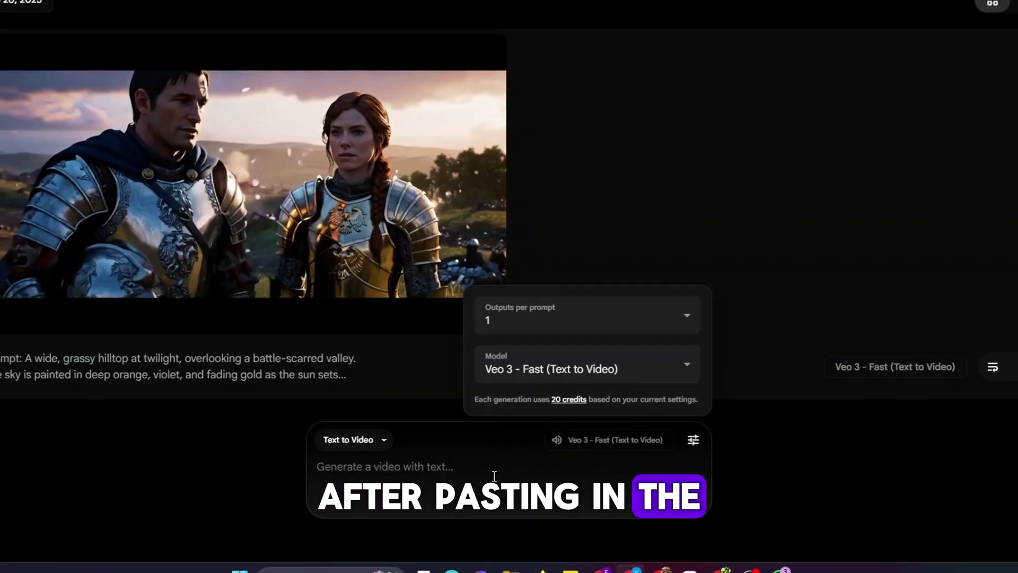
# Paste the copied scene prompt into the video prompt field and generate the video
pyautogui.click(490, 467)
pyautogui.hotkey('ctrl', 'v')
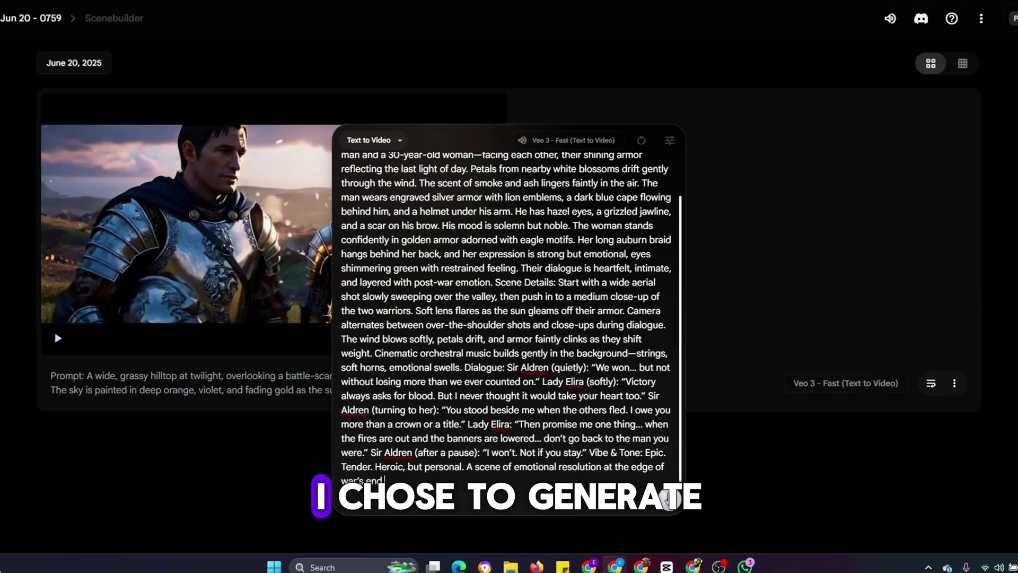
pyautogui.press('Return')
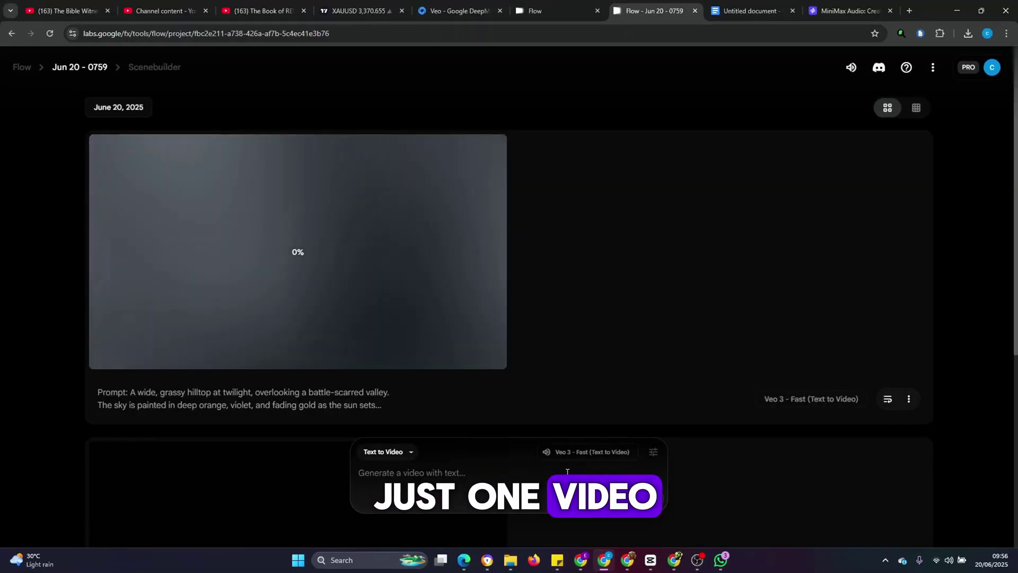
pyautogui.click(653, 453)
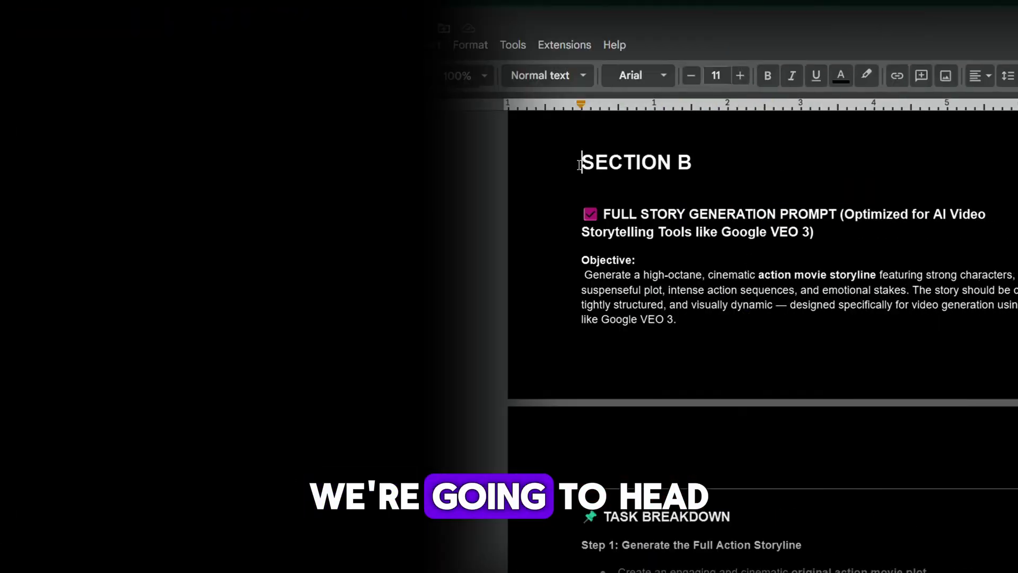
# Copy the Section B full story generation prompt from the Google Docs document and submit it in ChatGPT
pyautogui.moveTo(580, 164); pyautogui.dragTo(757, 312)
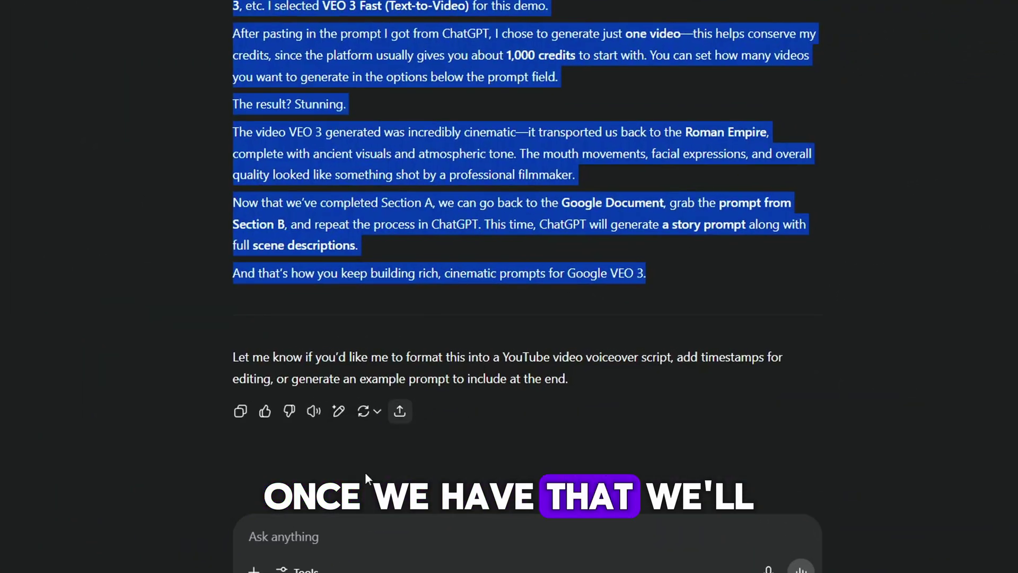
pyautogui.click(341, 523)
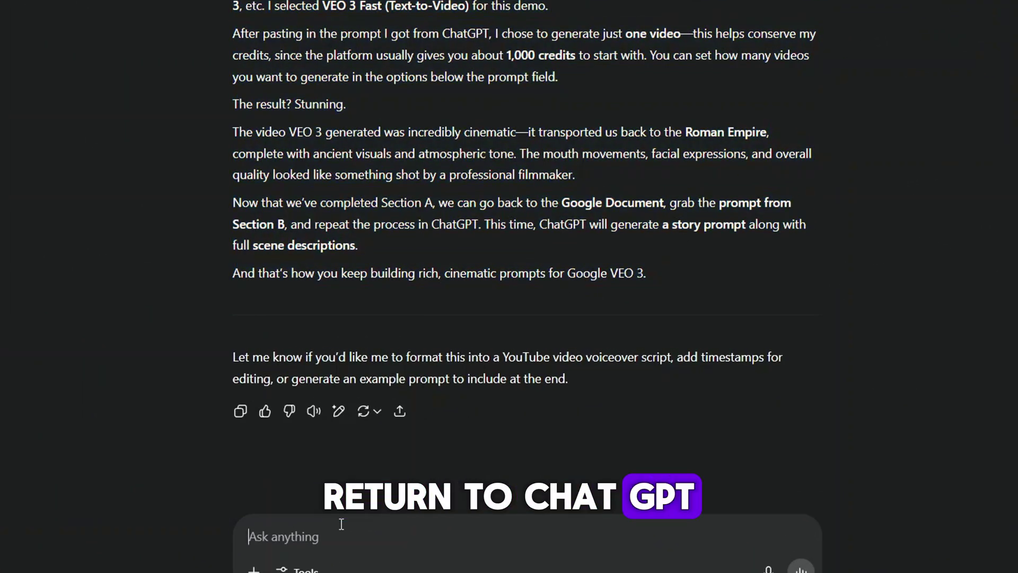
pyautogui.hotkey('ctrl', 'v')
pyautogui.press('Return')
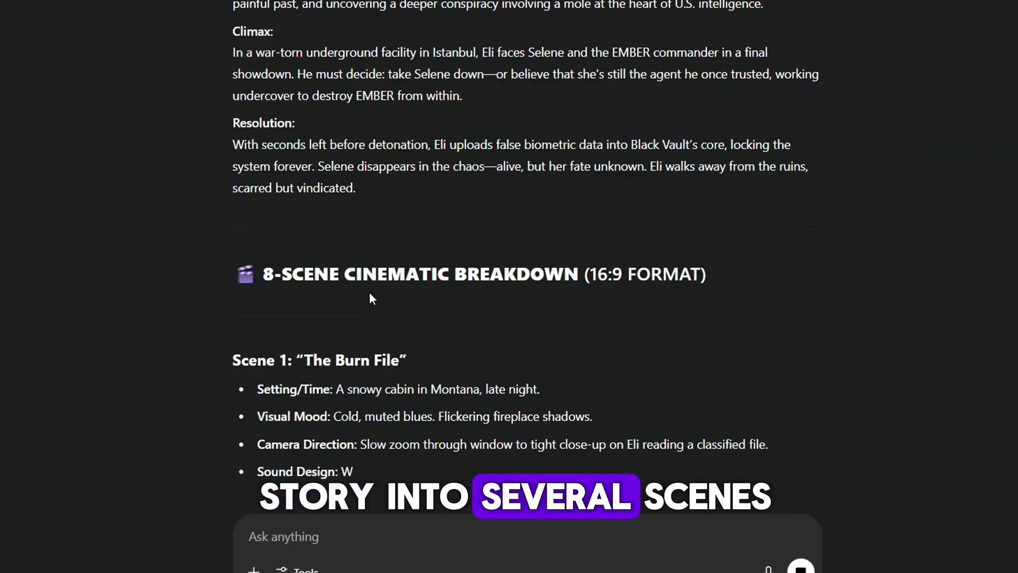
# Examine Scene 1 of the cinematic breakdown, covering its setting and time, visual mood, camera direction, sound design and dialogue
pyautogui.moveTo(254, 319); pyautogui.dragTo(321, 323)
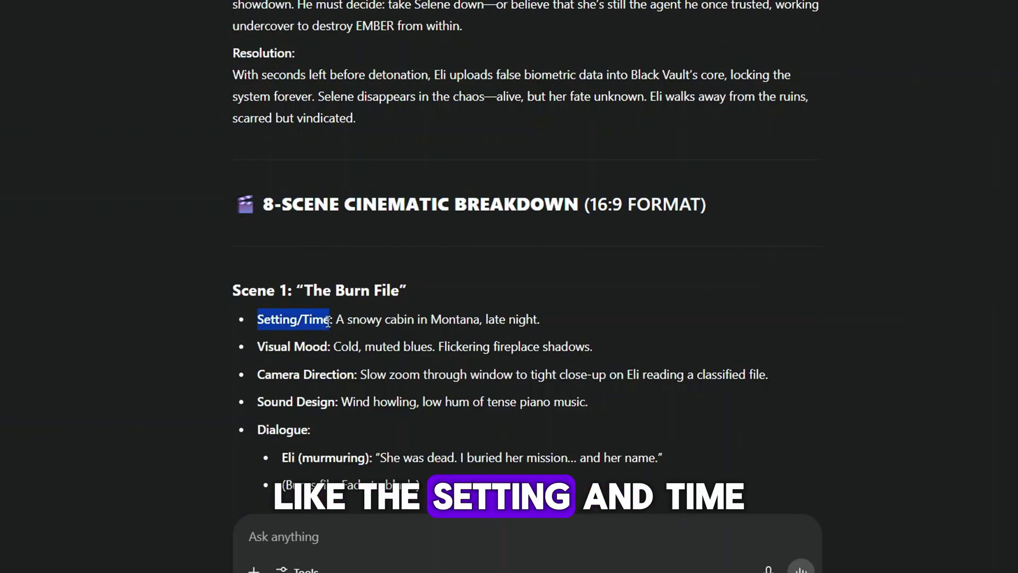
pyautogui.moveTo(266, 345); pyautogui.dragTo(313, 343)
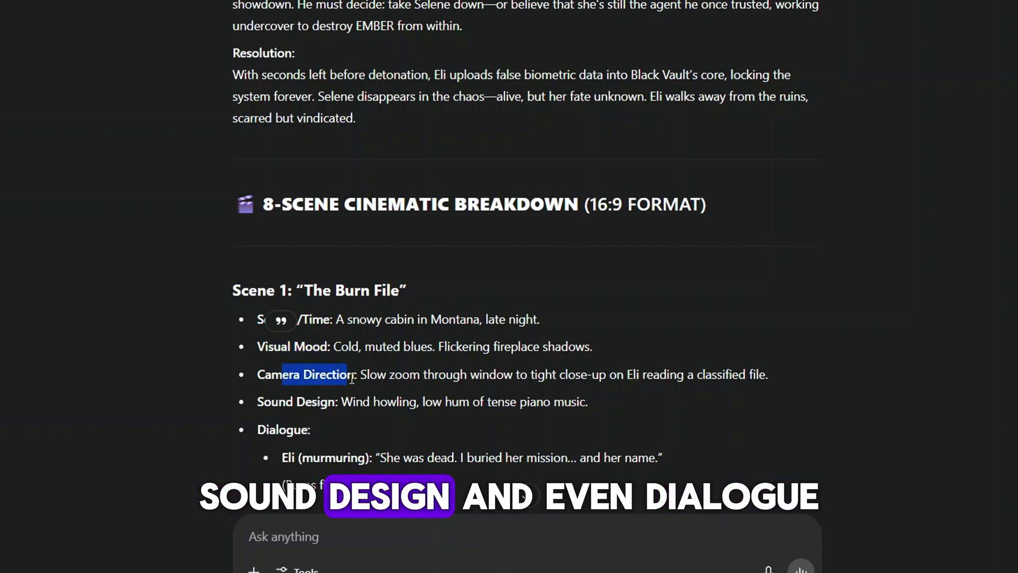
pyautogui.moveTo(338, 406); pyautogui.dragTo(258, 402)
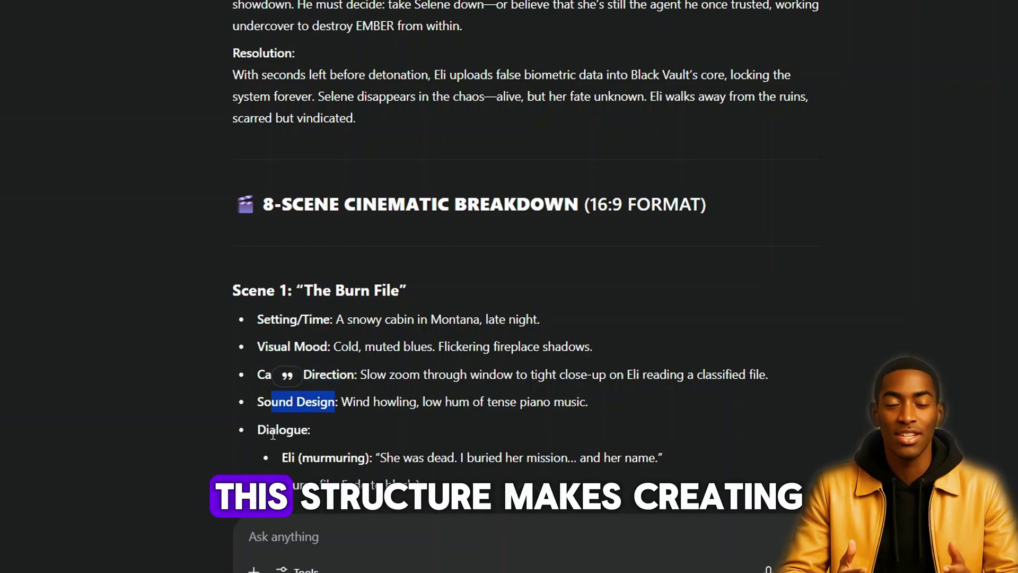
pyautogui.click(270, 427)
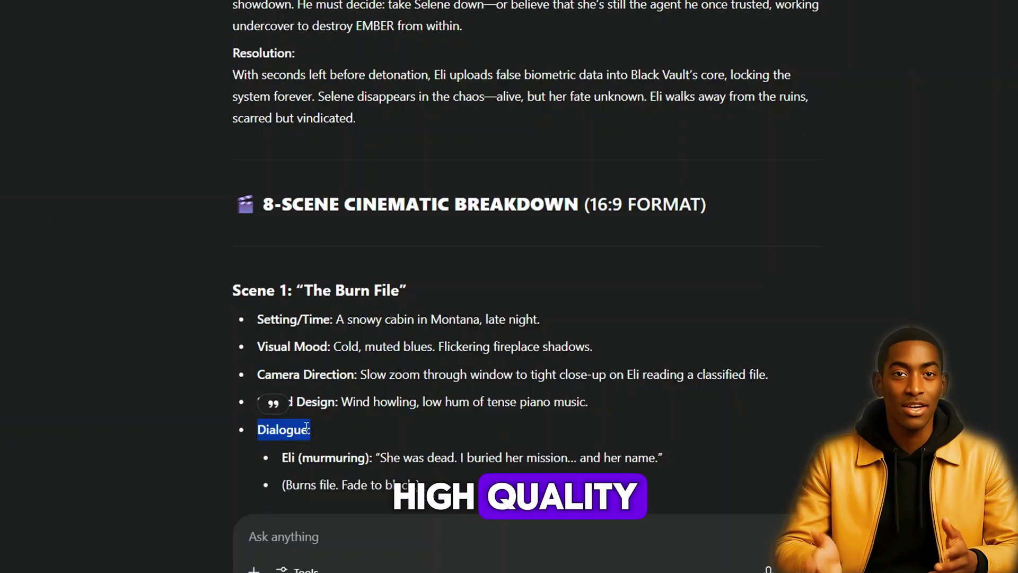
pyautogui.scroll(-1, 306, 426)
pyautogui.scroll(-2, 306, 362)
pyautogui.click(186, 268)
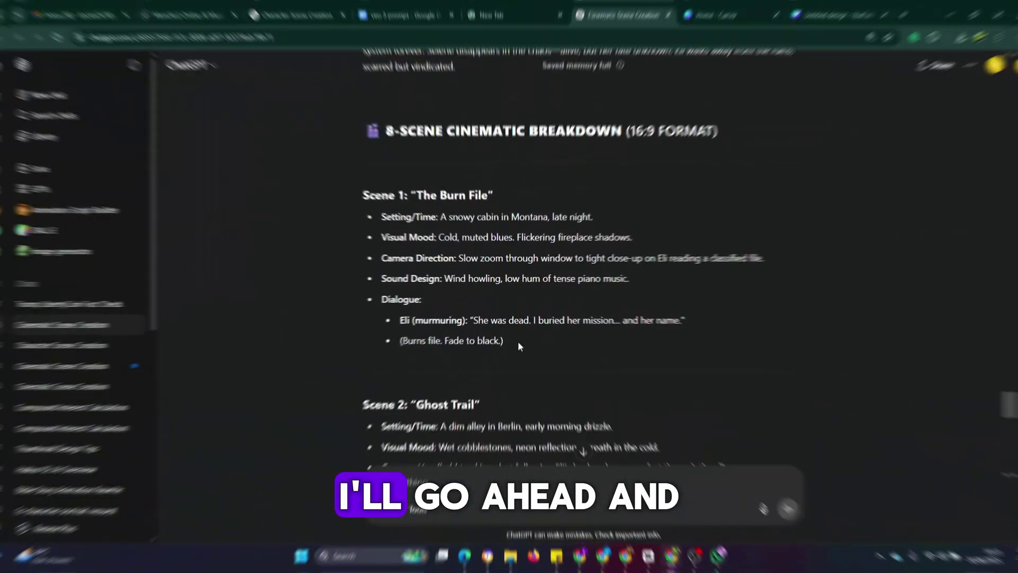
# Copy the Scene 1 "The Burn File" details from ChatGPT and generate a text-to-video clip from them in Flow
pyautogui.moveTo(518, 342); pyautogui.dragTo(375, 227)
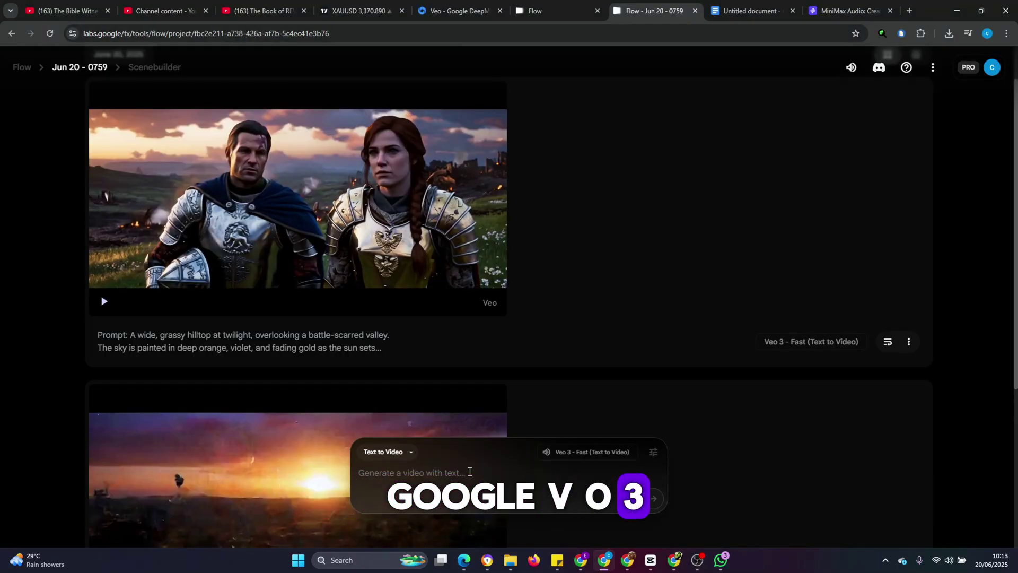
pyautogui.write('Setting/Time: A snowy cabin in Montana, late night.  Visual Mood: Cold, muted blues. Flickering fireplace shadows.  Camera Direction: Slow zoom through window to tight close-up on Eli reading a classified file.  Sound Design: Wind howling, low hum of tense piano music.  Dialogue:  Eli (murmuring): "She was dead. I buried her mission… and her name."  (Eli burns file. Fade to black.)')
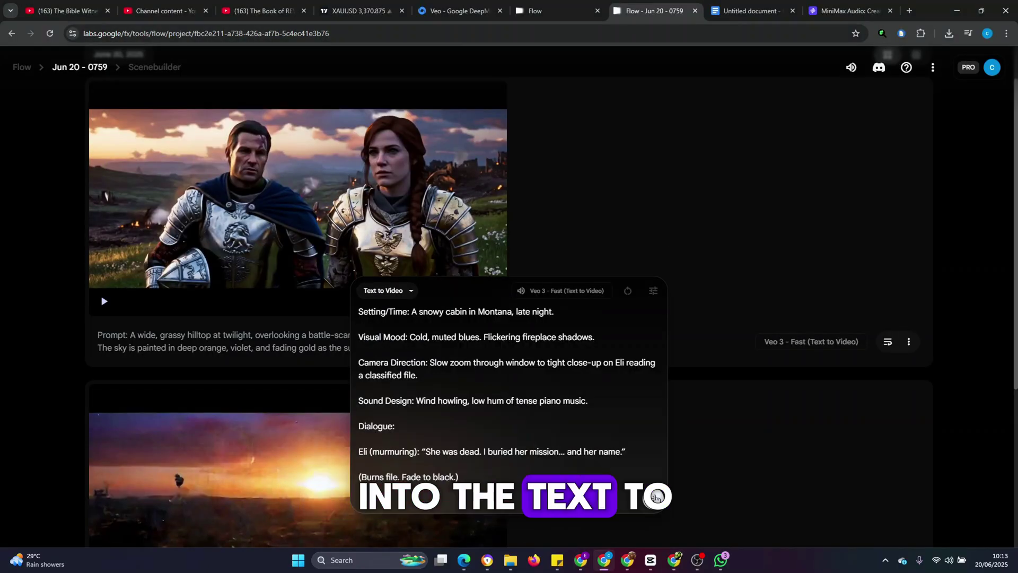
pyautogui.click(656, 497)
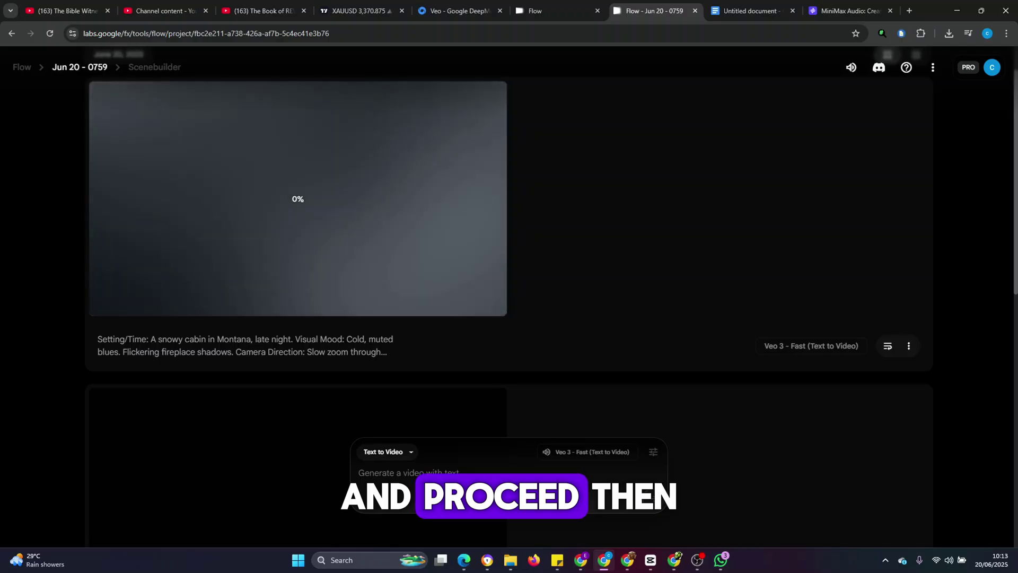
pyautogui.click(674, 562)
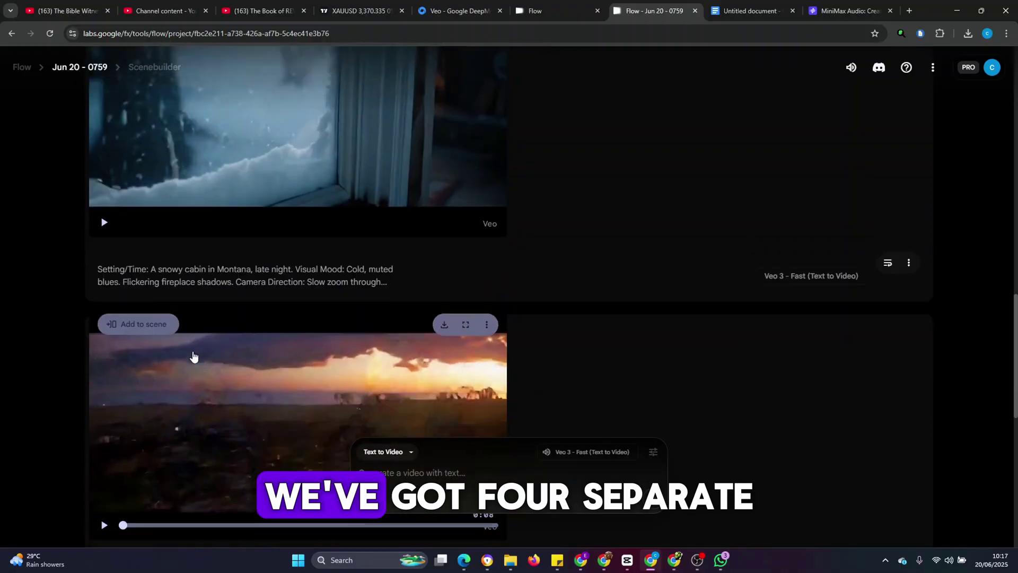
# Add the Paris rooftop sunset clip to the Scenebuilder and choose Extend for the shot that follows it
pyautogui.scroll(4, 237, 357)
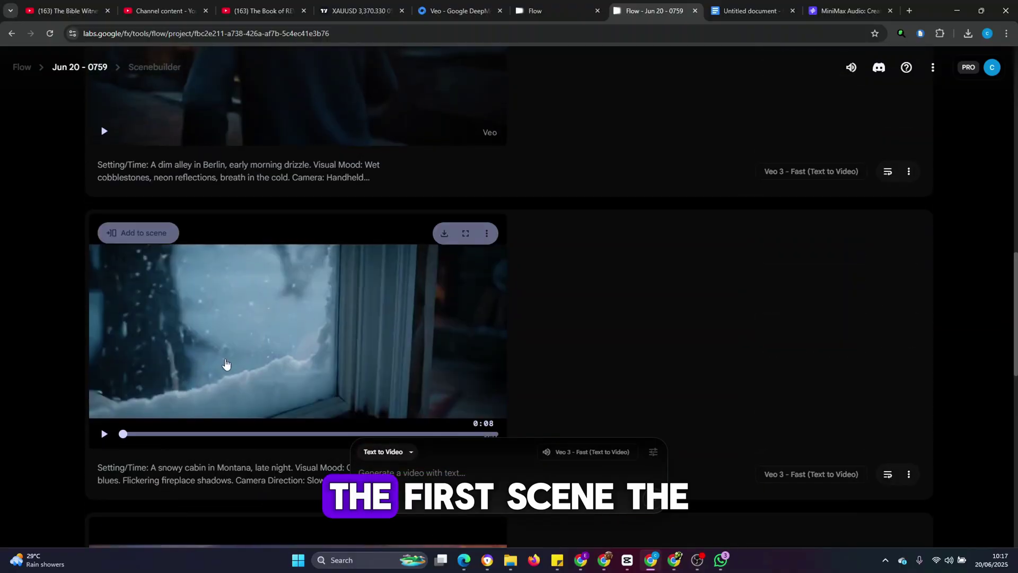
pyautogui.scroll(10, 328, 302)
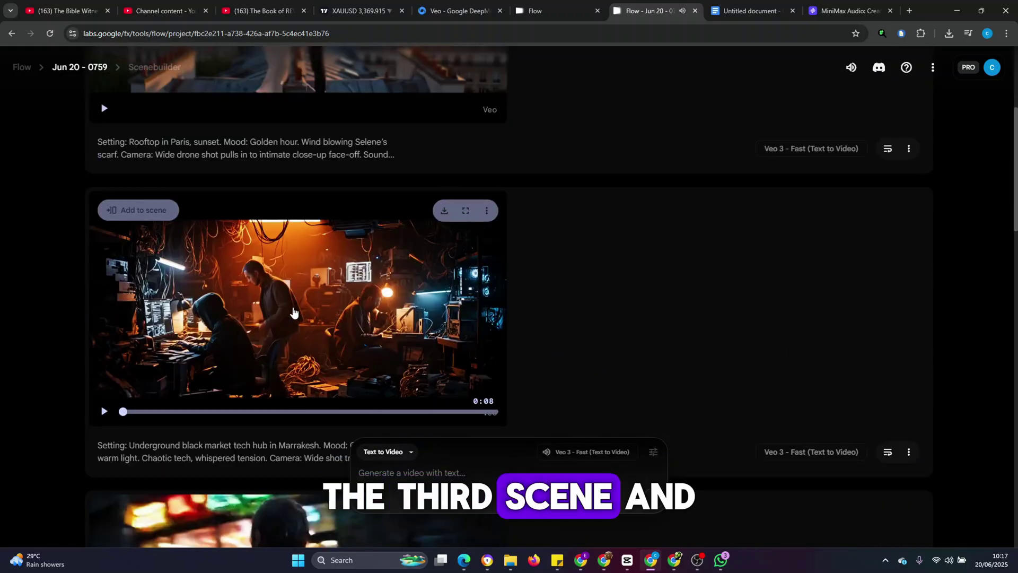
pyautogui.scroll(4, 318, 265)
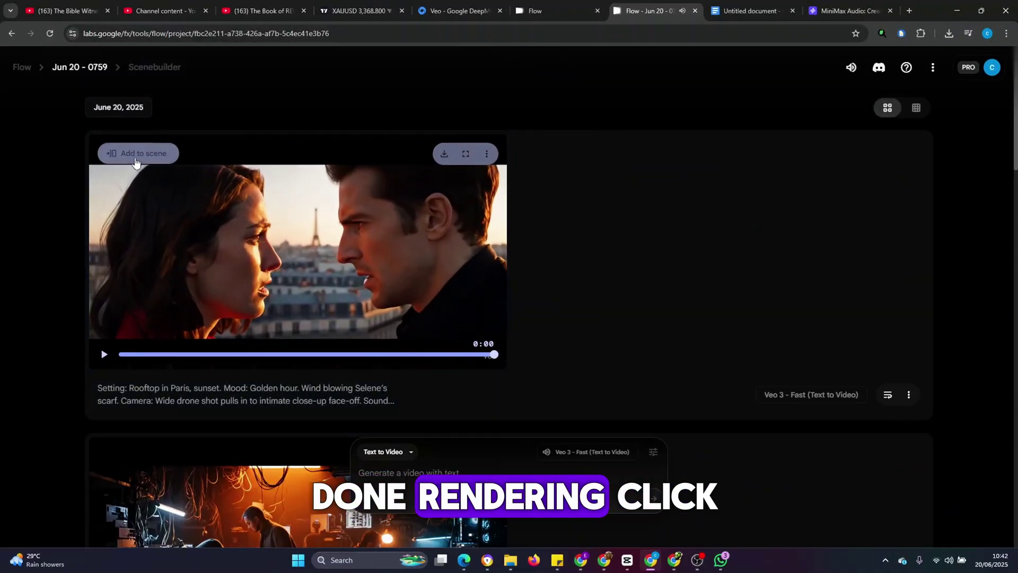
pyautogui.click(143, 155)
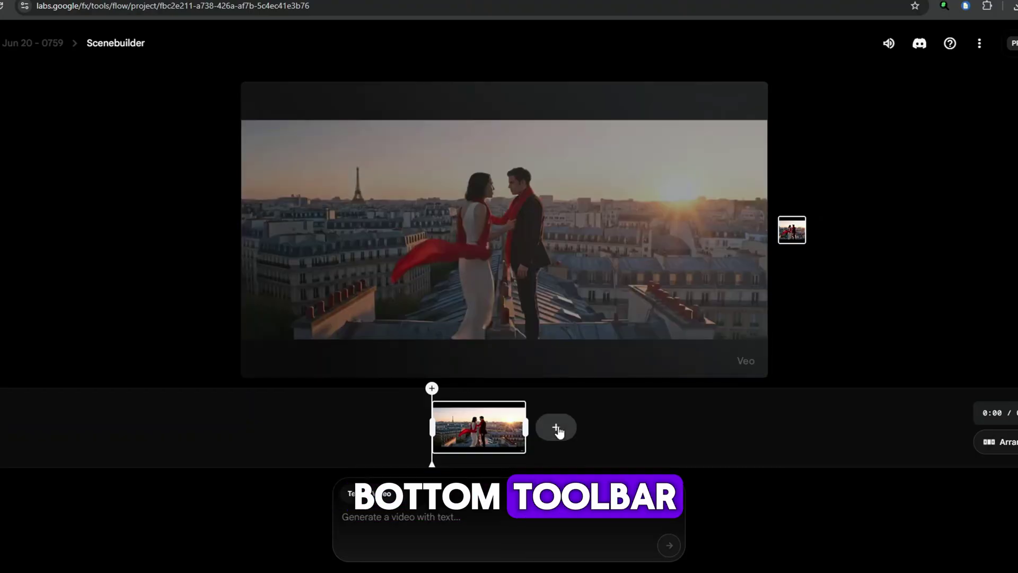
pyautogui.click(556, 428)
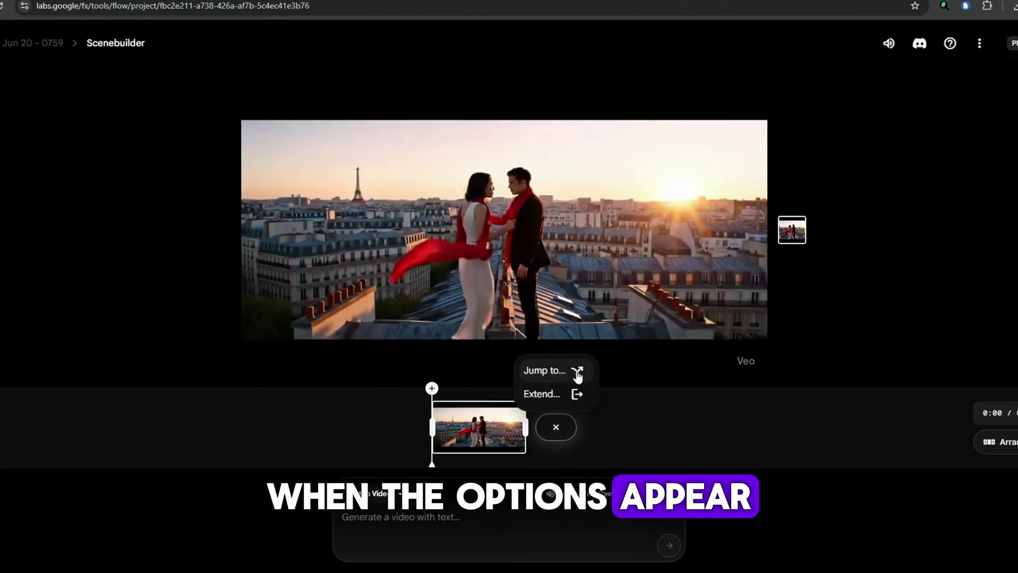
pyautogui.click(542, 394)
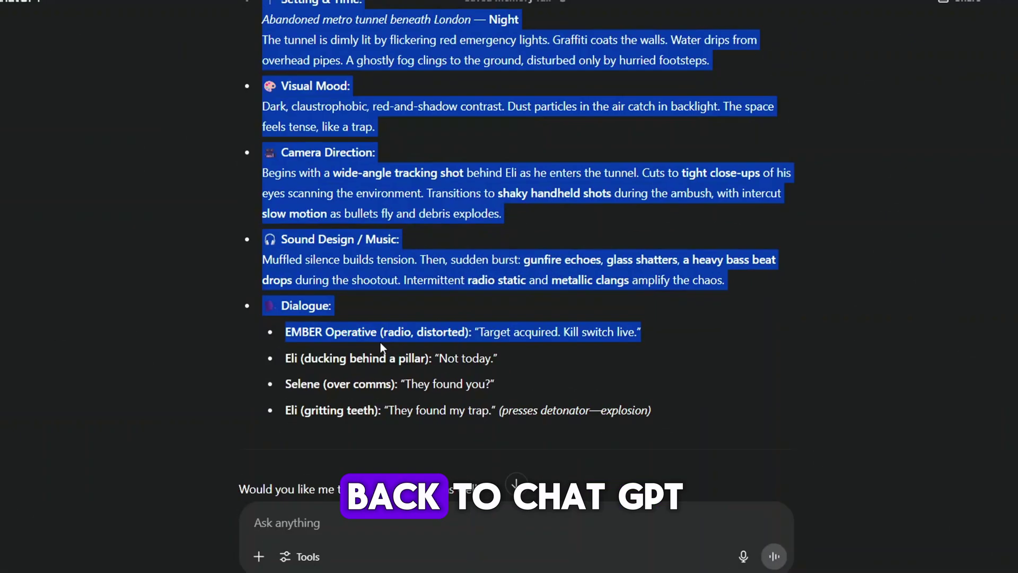
# Copy the London metro tunnel scene prompt from ChatGPT, including its full dialogue, and generate the extended shot from it in Flow
pyautogui.moveTo(380, 342); pyautogui.dragTo(676, 428)
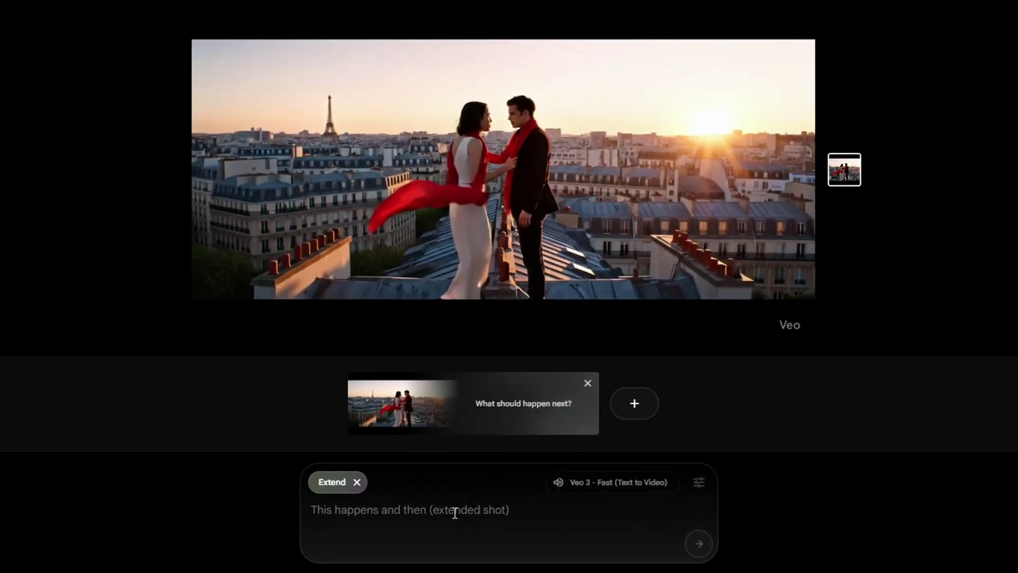
pyautogui.click(455, 512)
pyautogui.hotkey('ctrl', 'v')
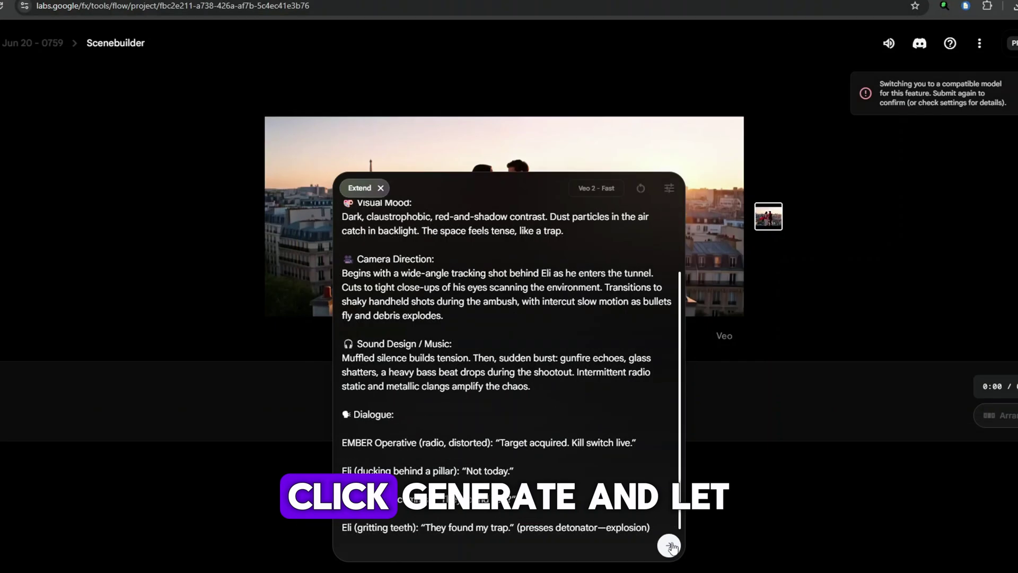
pyautogui.click(698, 545)
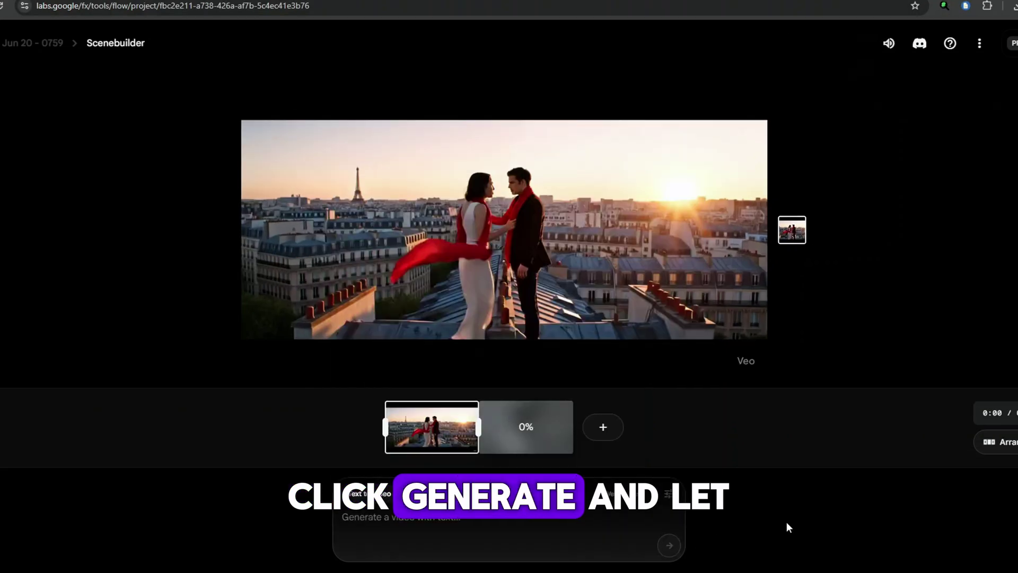